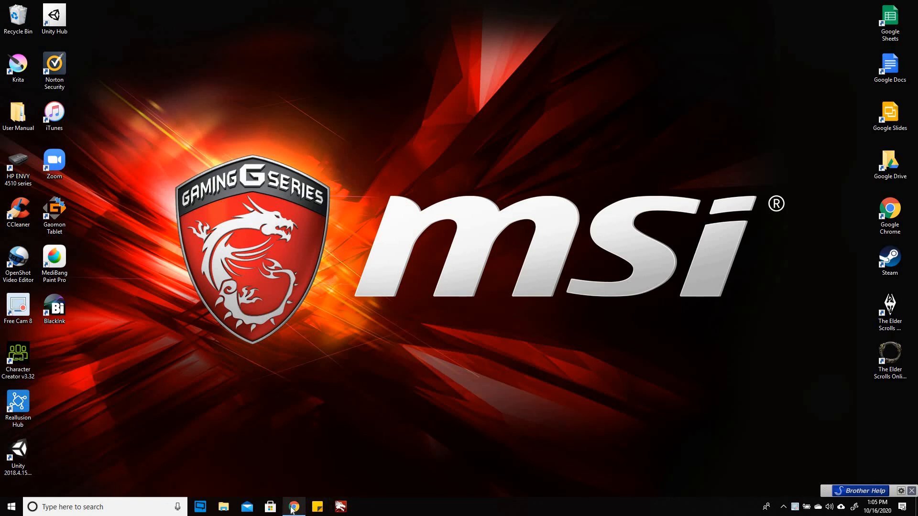
- Switch to Google Chrome and open the Assignments page of the Social Studies Grade 7 course
{"action": "mouse_move", "coordinate": [291, 509]}
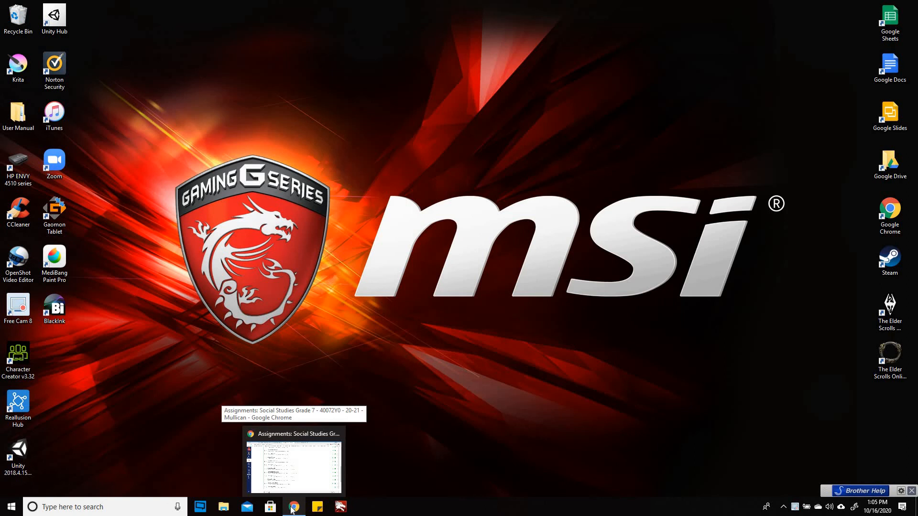
{"action": "left_click", "coordinate": [292, 507]}
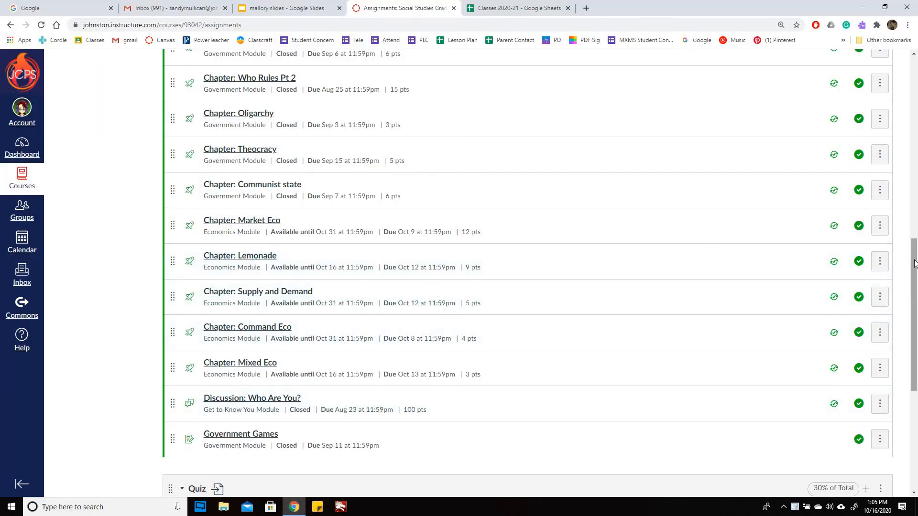
{"action": "left_click_drag", "start_coordinate": [914, 264], "coordinate": [914, 83]}
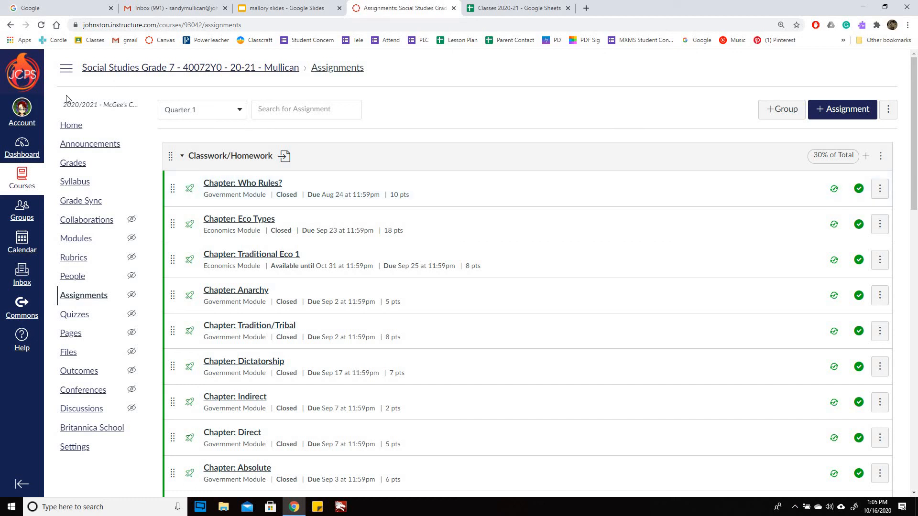
{"action": "left_click", "coordinate": [87, 300]}
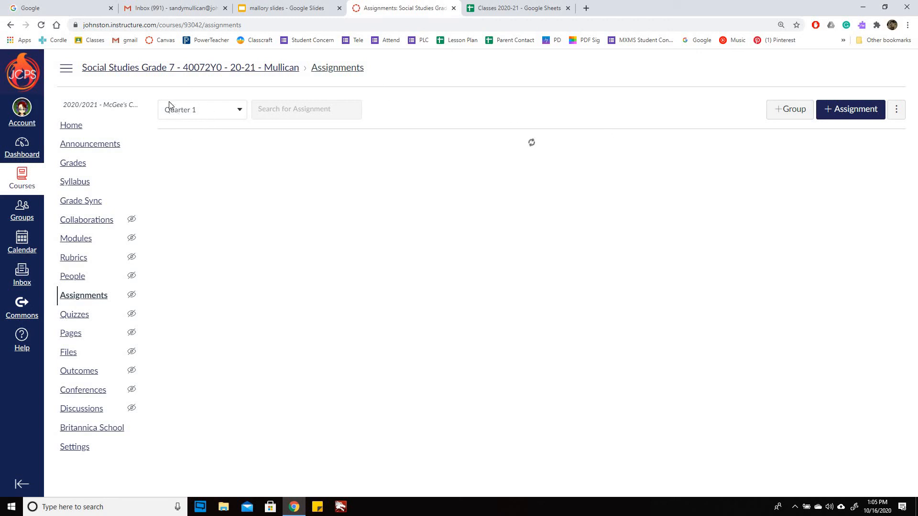
- Examine the grading period choices and the Quarter 1 assignments in the Classwork/Homework, Quiz and Test/Project groups
{"action": "left_click", "coordinate": [234, 112]}
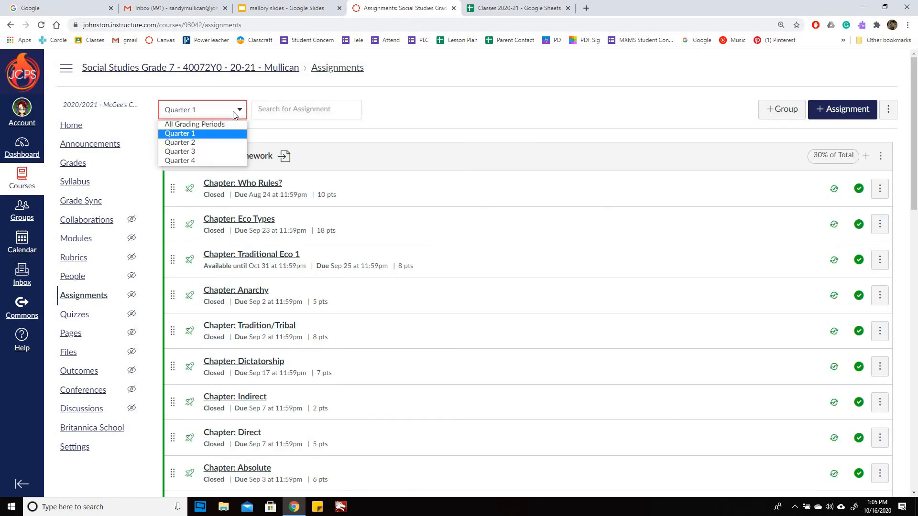
{"action": "left_click", "coordinate": [448, 86]}
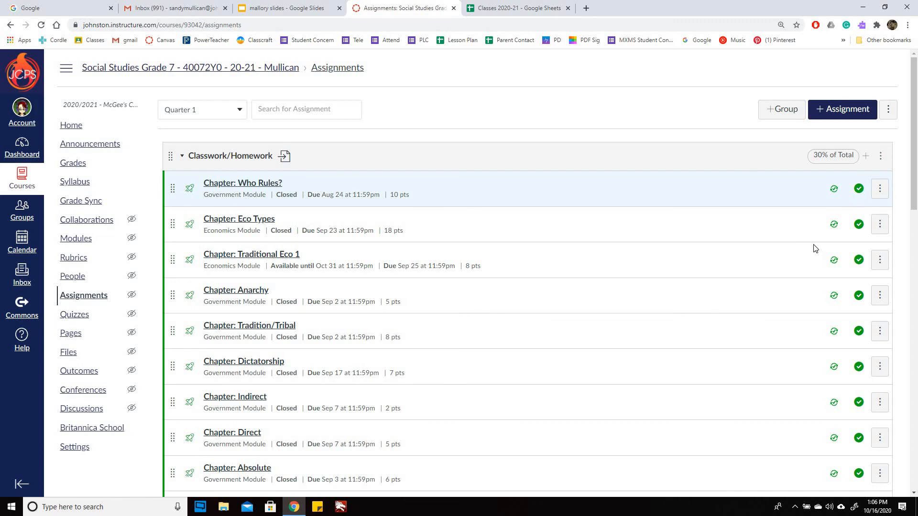
{"action": "scroll", "coordinate": [798, 248], "scroll_direction": "down", "scroll_amount": 1}
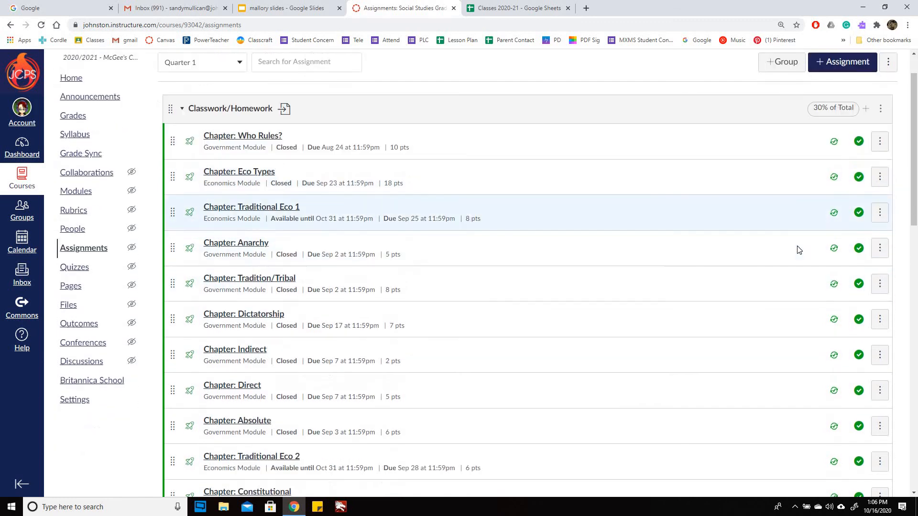
{"action": "scroll", "coordinate": [797, 249], "scroll_direction": "down", "scroll_amount": 8}
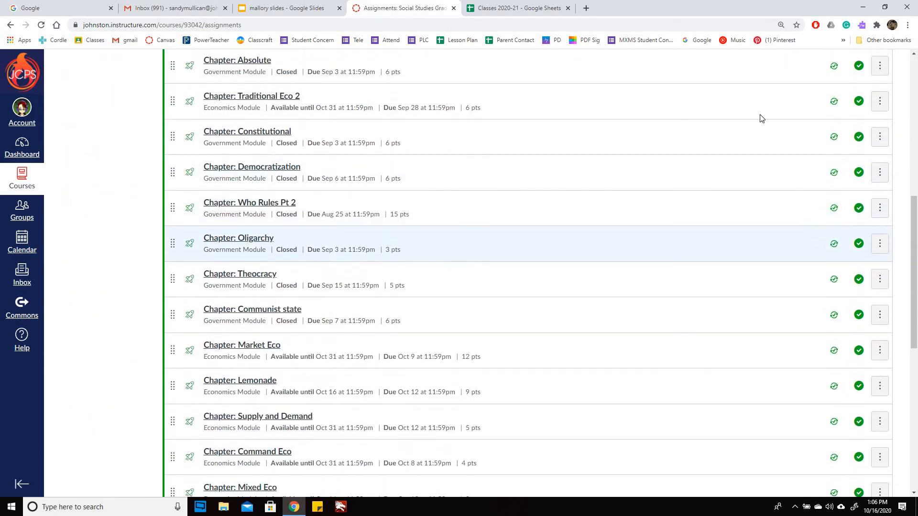
{"action": "scroll", "coordinate": [762, 118], "scroll_direction": "down", "scroll_amount": 2}
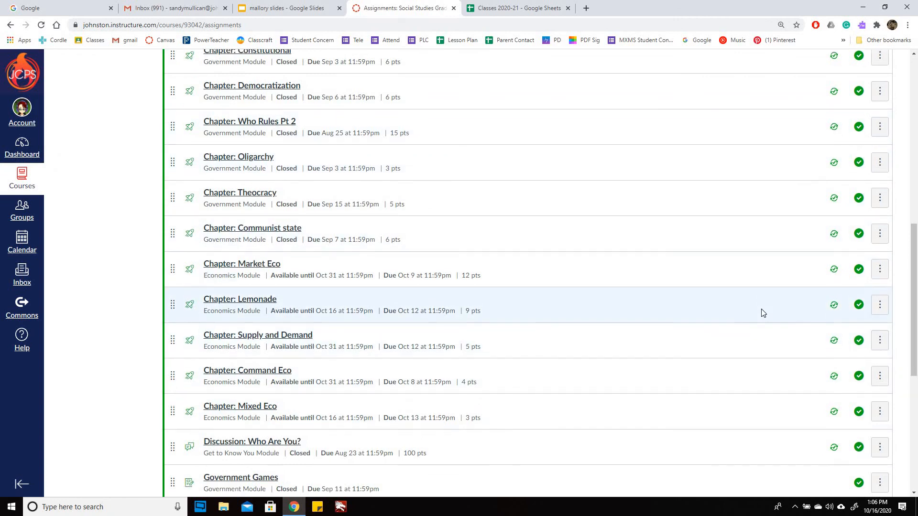
{"action": "scroll", "coordinate": [763, 313], "scroll_direction": "down", "scroll_amount": 3}
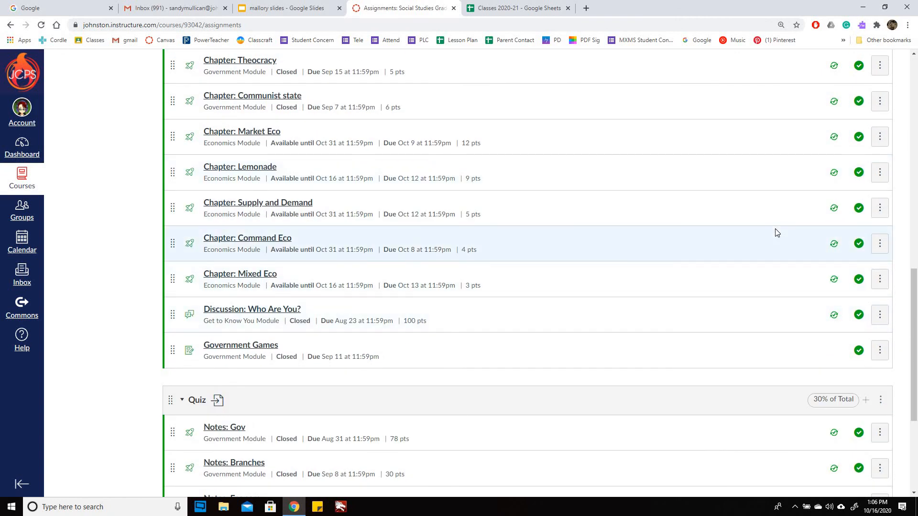
{"action": "scroll", "coordinate": [778, 230], "scroll_direction": "down", "scroll_amount": 2}
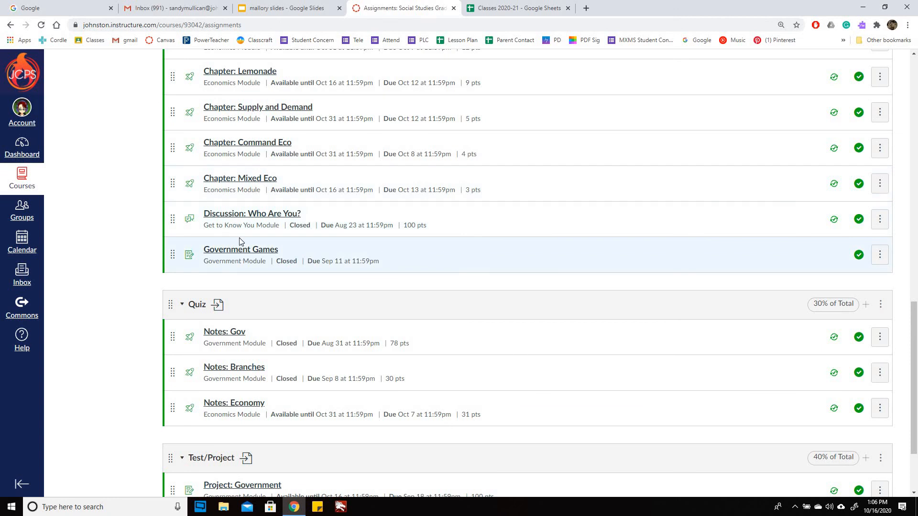
{"action": "scroll", "coordinate": [237, 239], "scroll_direction": "up", "scroll_amount": 6}
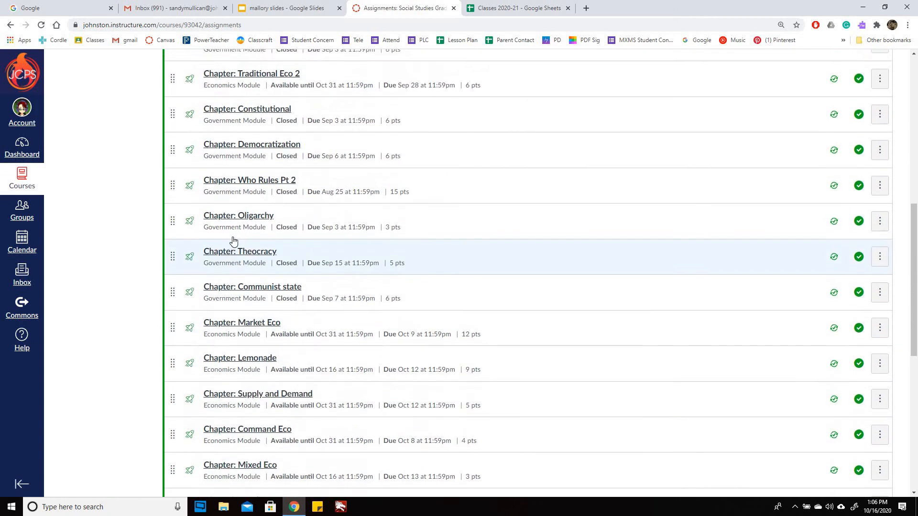
{"action": "scroll", "coordinate": [233, 240], "scroll_direction": "up", "scroll_amount": 7}
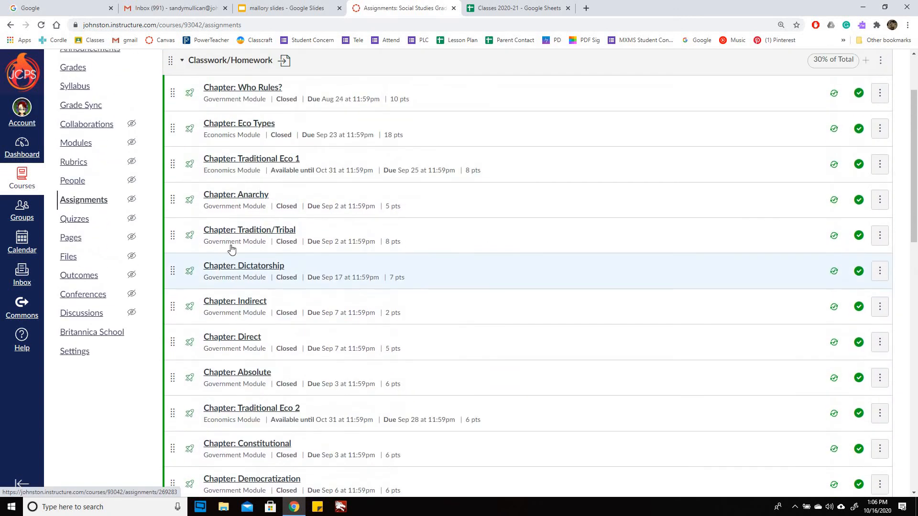
{"action": "scroll", "coordinate": [232, 249], "scroll_direction": "up", "scroll_amount": 1}
{"action": "scroll", "coordinate": [287, 259], "scroll_direction": "down", "scroll_amount": 6}
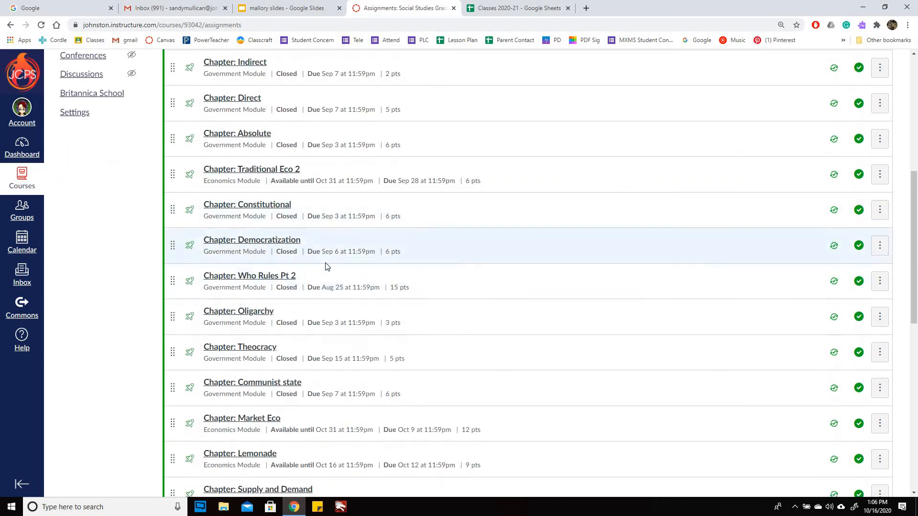
{"action": "scroll", "coordinate": [326, 273], "scroll_direction": "down", "scroll_amount": 4}
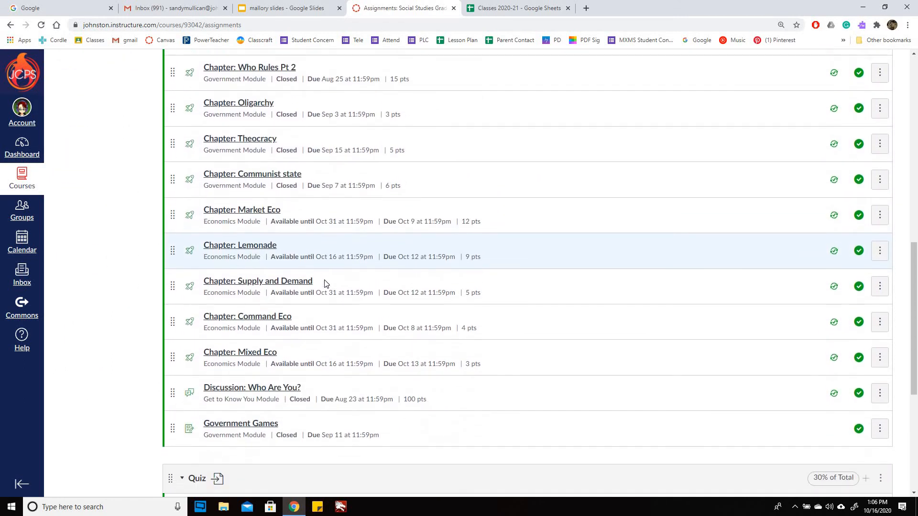
{"action": "scroll", "coordinate": [325, 284], "scroll_direction": "down", "scroll_amount": 5}
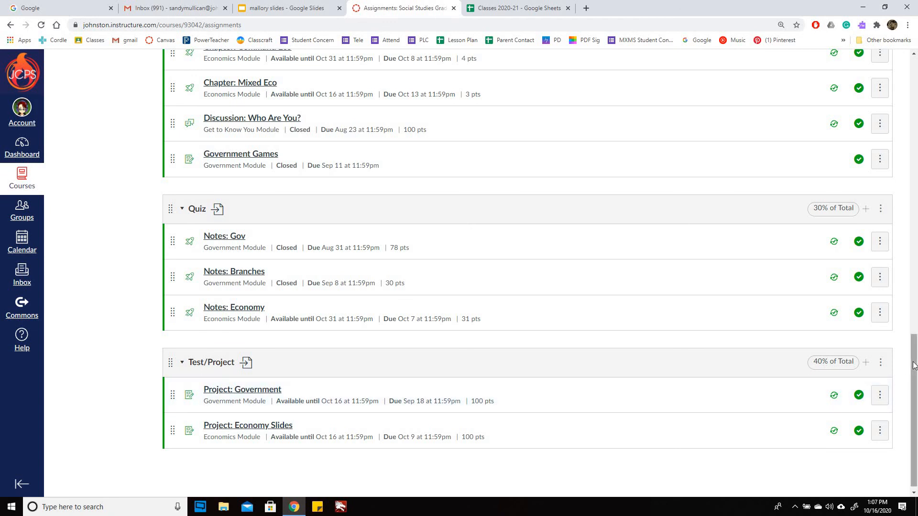
{"action": "left_click_drag", "start_coordinate": [914, 366], "coordinate": [916, 83]}
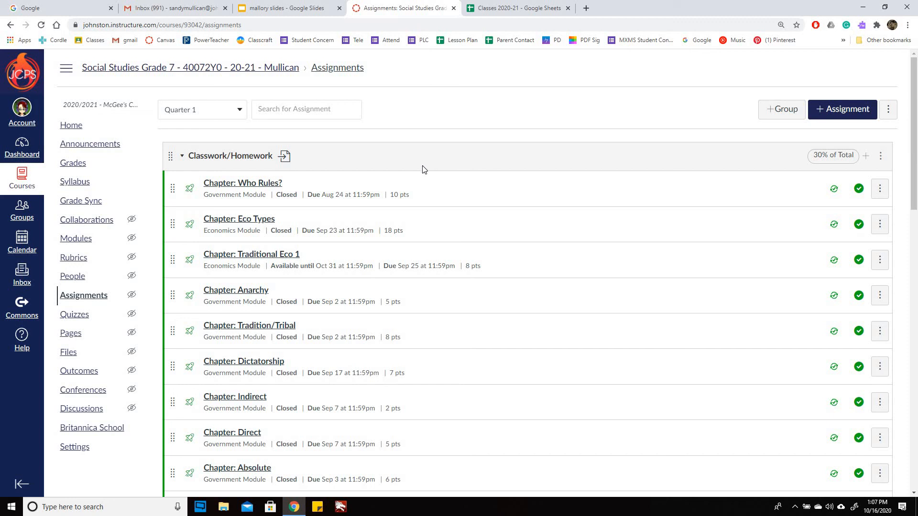
- Open the "Chapter: Who Rules?" quiz for editing and review its PowerSchool sync, attempt, restriction and assignment date settings
{"action": "left_click", "coordinate": [210, 188]}
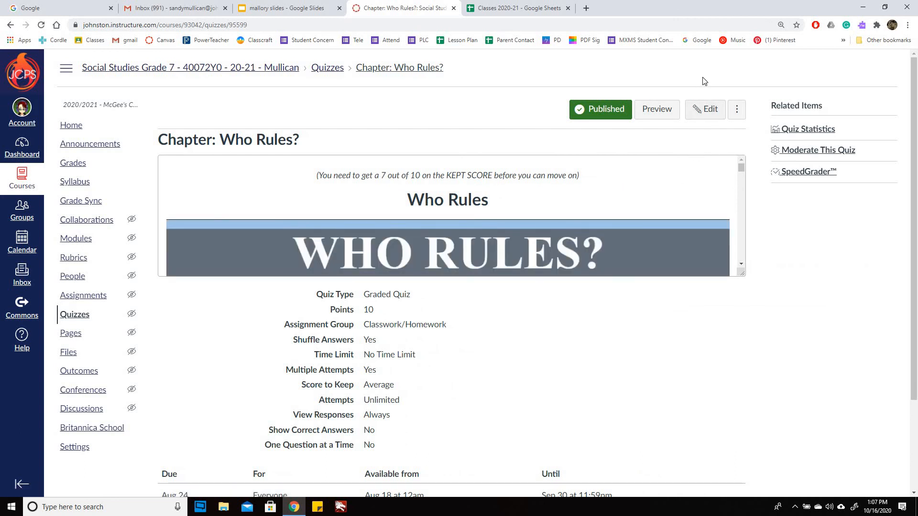
{"action": "left_click", "coordinate": [701, 114]}
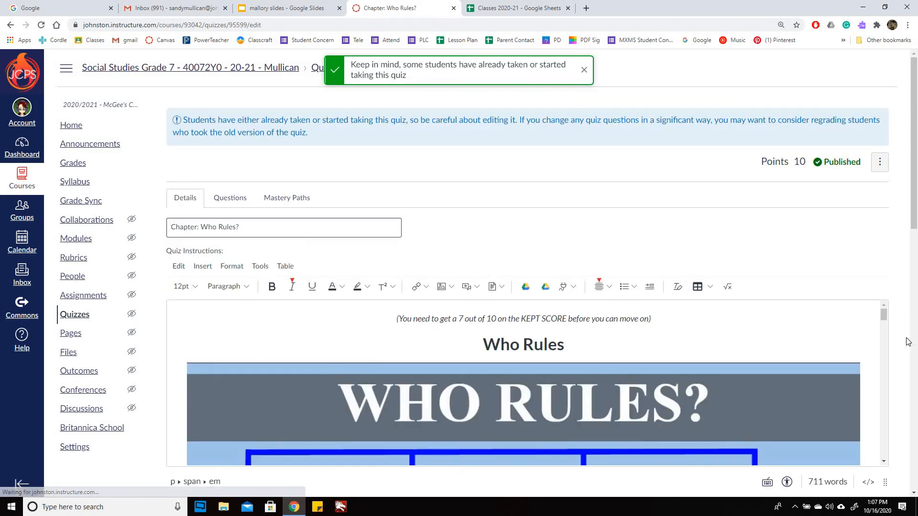
{"action": "scroll", "coordinate": [911, 335], "scroll_direction": "down", "scroll_amount": 6}
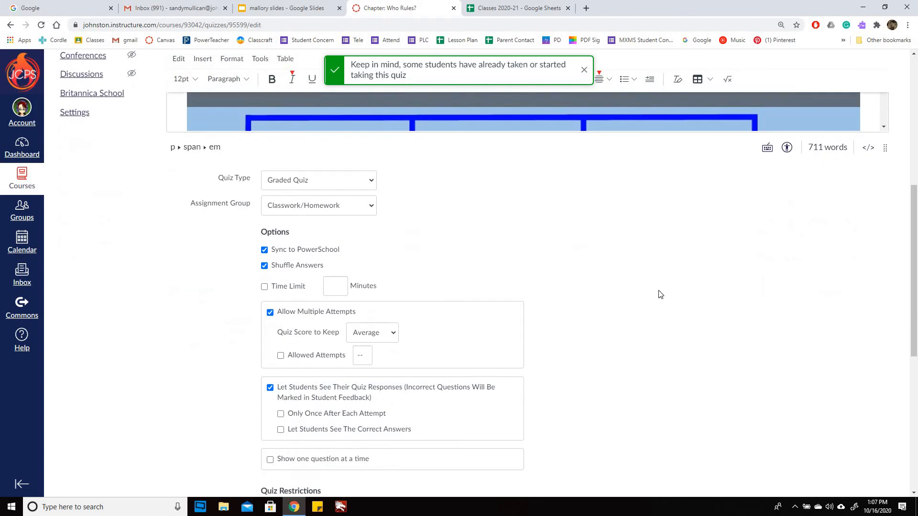
{"action": "scroll", "coordinate": [662, 295], "scroll_direction": "down", "scroll_amount": 2}
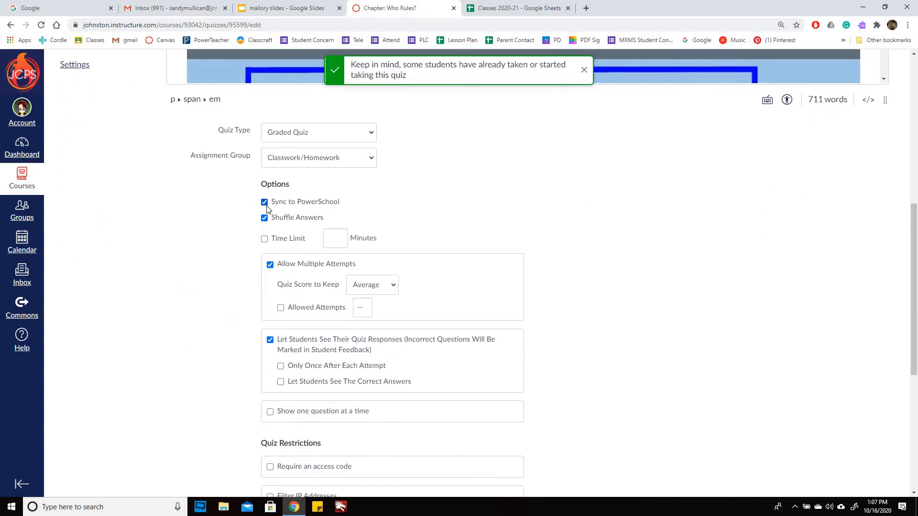
{"action": "scroll", "coordinate": [676, 297], "scroll_direction": "down", "scroll_amount": 4}
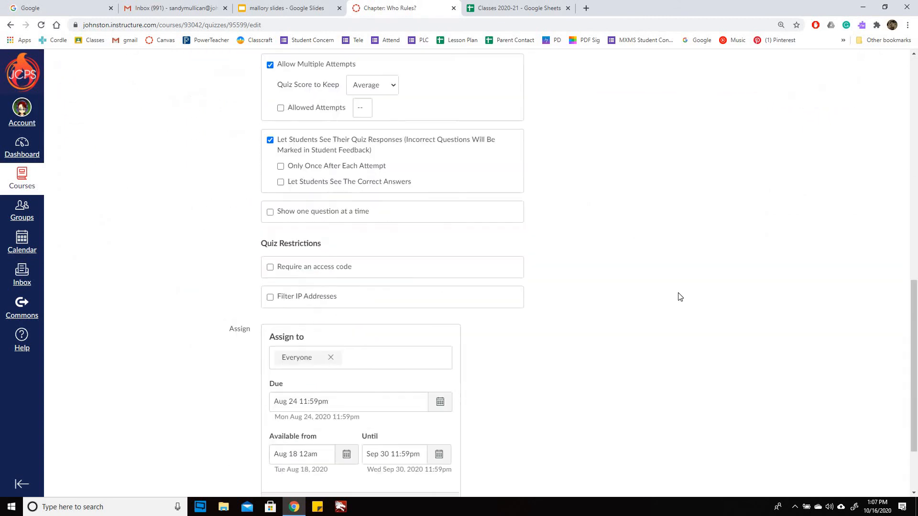
{"action": "scroll", "coordinate": [680, 297], "scroll_direction": "down", "scroll_amount": 2}
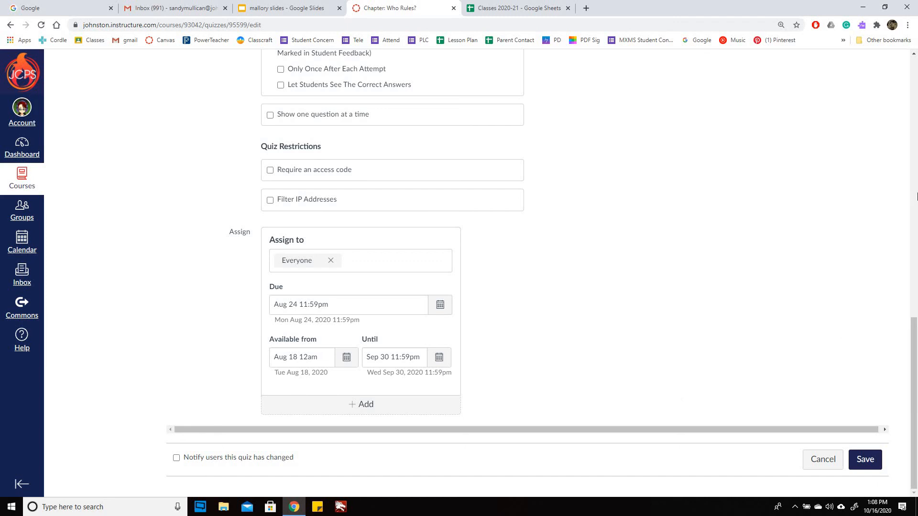
{"action": "left_click_drag", "start_coordinate": [916, 400], "coordinate": [914, 125]}
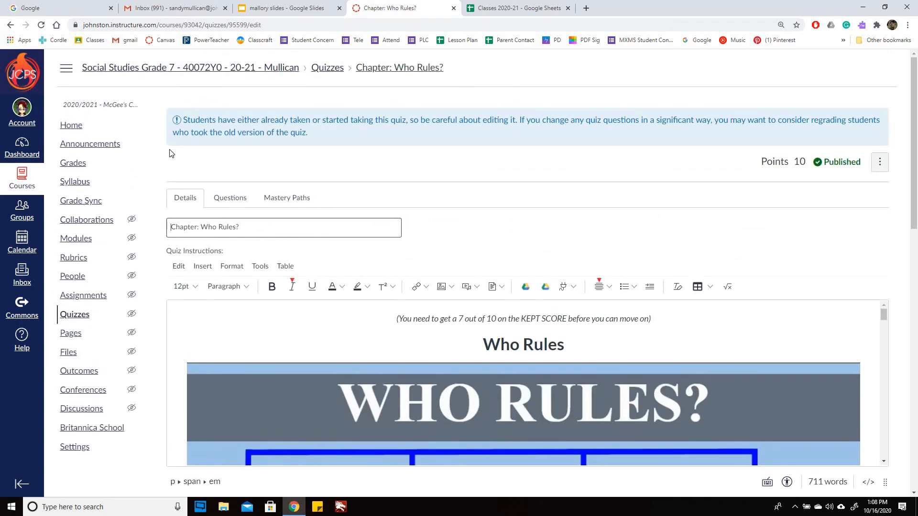
- Open the course settings, look over the course navigation items and bring up the feature options
{"action": "scroll", "coordinate": [111, 229], "scroll_direction": "down", "scroll_amount": 3}
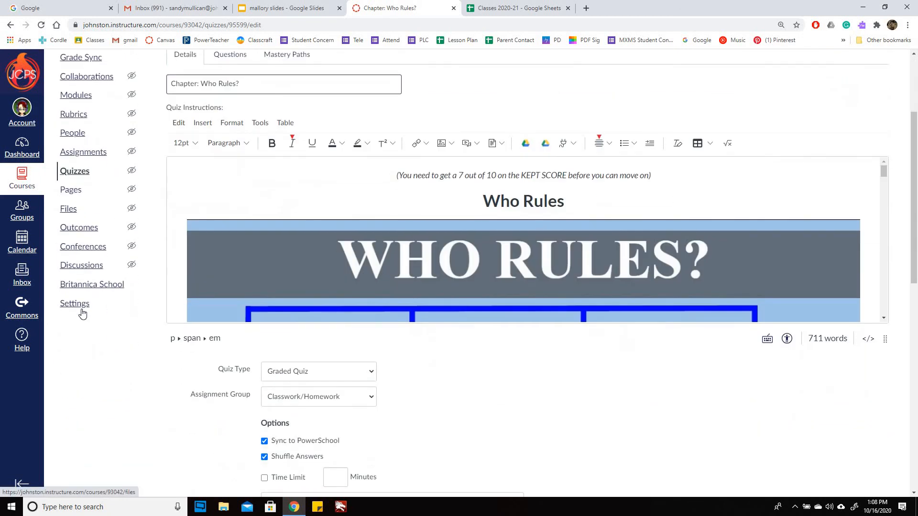
{"action": "left_click", "coordinate": [79, 308]}
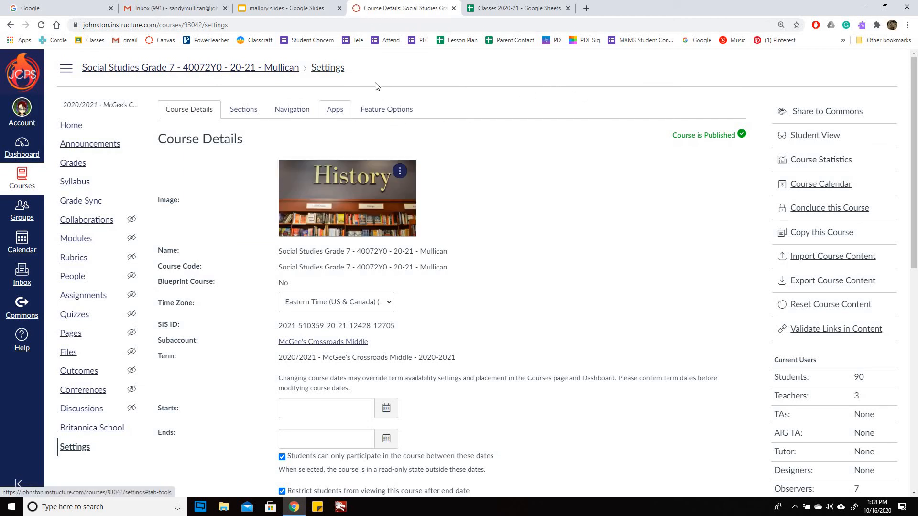
{"action": "left_click", "coordinate": [286, 110]}
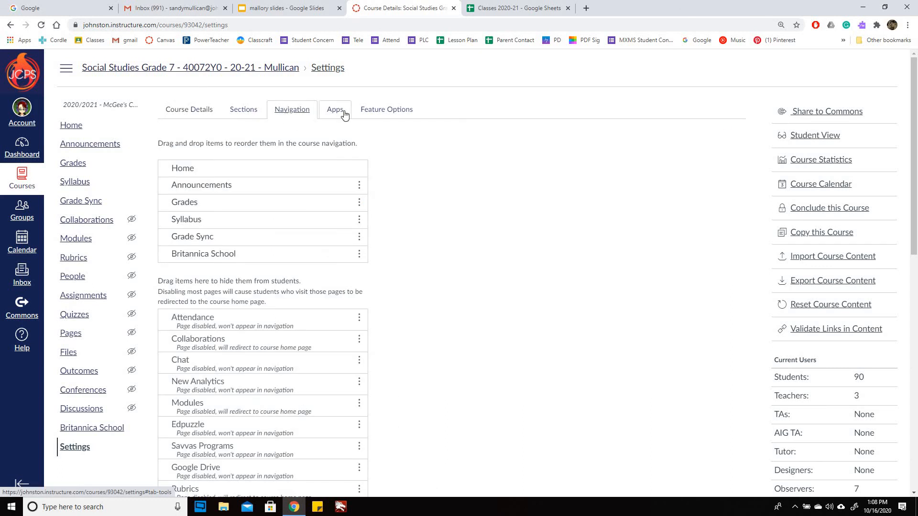
{"action": "left_click", "coordinate": [388, 112]}
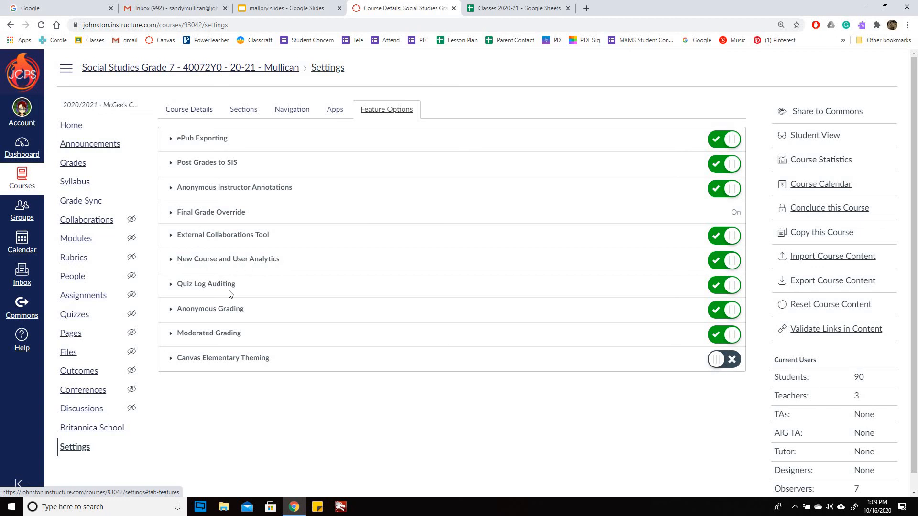
- Read the descriptions of the Moderated Grading, Anonymous Grading and Post Grades to SIS feature options
{"action": "left_click", "coordinate": [171, 334]}
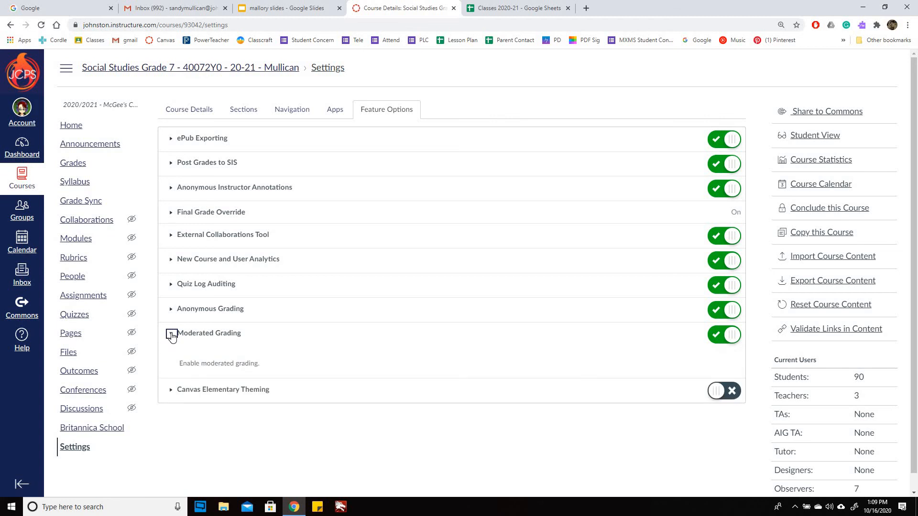
{"action": "left_click", "coordinate": [171, 334]}
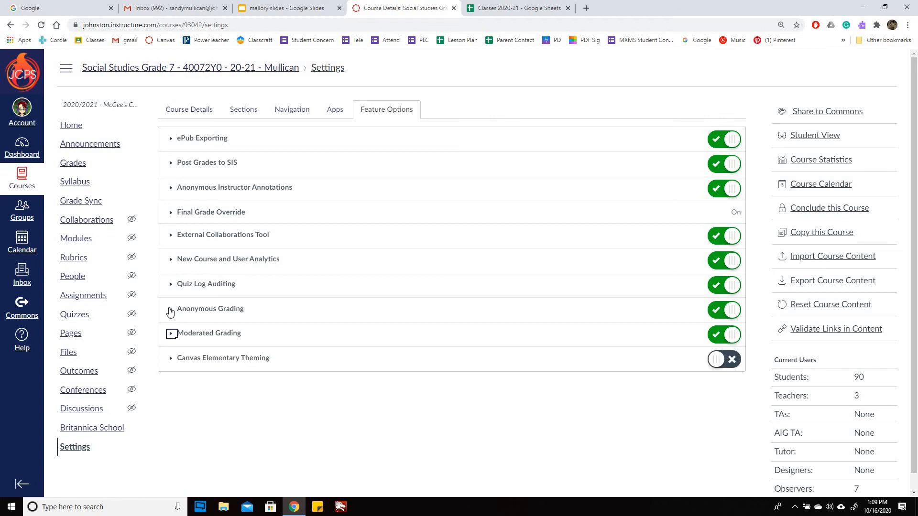
{"action": "left_click", "coordinate": [171, 310]}
{"action": "left_click", "coordinate": [171, 311]}
{"action": "left_click", "coordinate": [172, 164]}
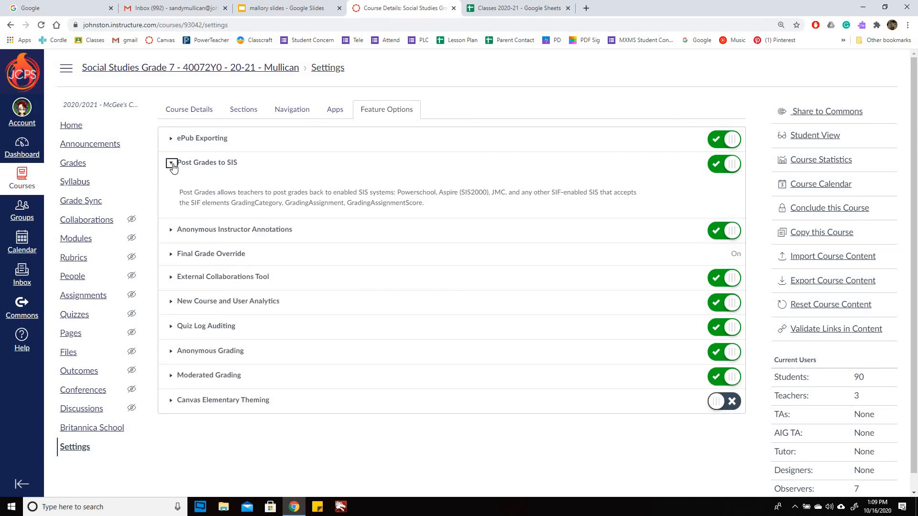
{"action": "left_click", "coordinate": [171, 164]}
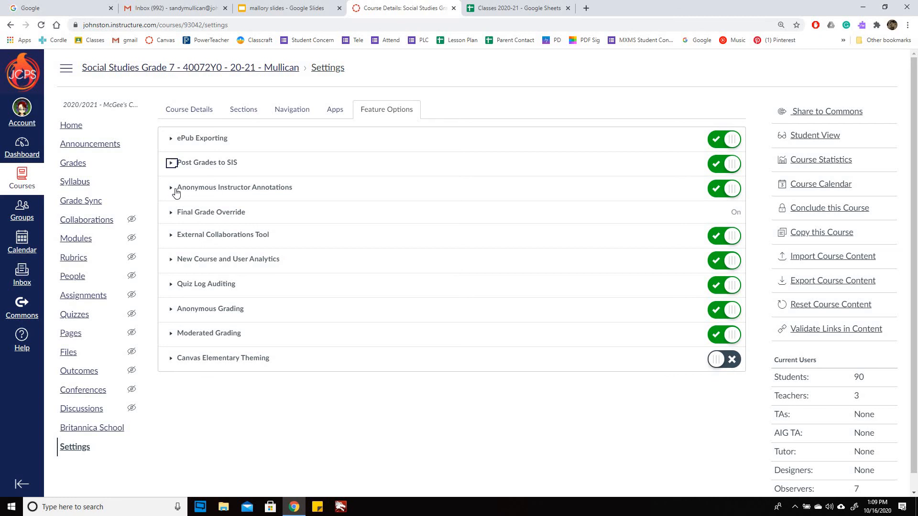
- Read the descriptions of the Anonymous Instructor Annotations, Final Grade Override, External Collaborations Tool and New Course and User Analytics feature options
{"action": "left_click", "coordinate": [173, 190]}
{"action": "left_click", "coordinate": [173, 190]}
{"action": "left_click", "coordinate": [172, 213]}
{"action": "left_click", "coordinate": [172, 213]}
{"action": "left_click", "coordinate": [173, 235]}
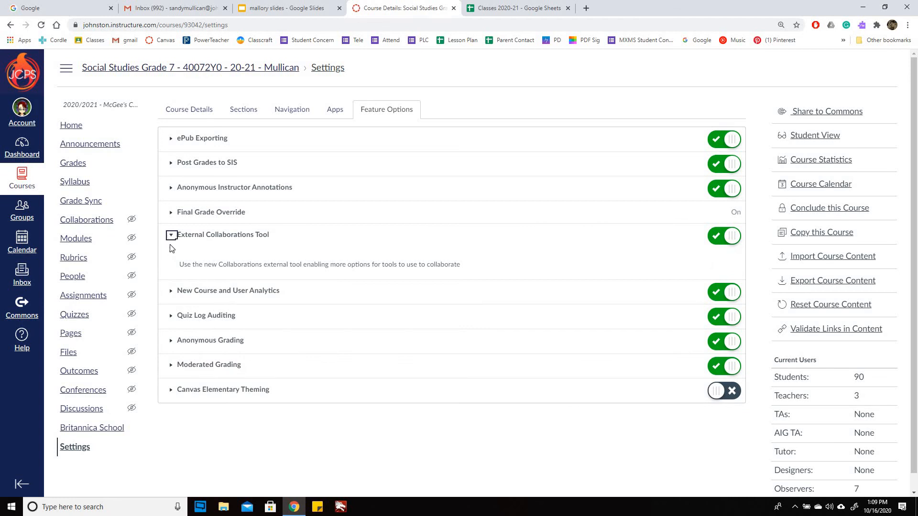
{"action": "left_click", "coordinate": [171, 241]}
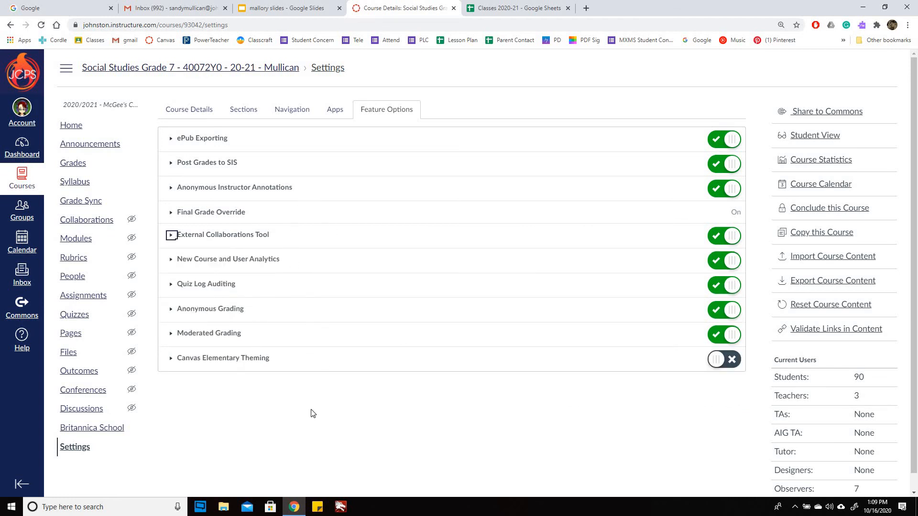
{"action": "left_click", "coordinate": [172, 261]}
{"action": "left_click", "coordinate": [171, 260]}
{"action": "scroll", "coordinate": [162, 320], "scroll_direction": "down", "scroll_amount": 1}
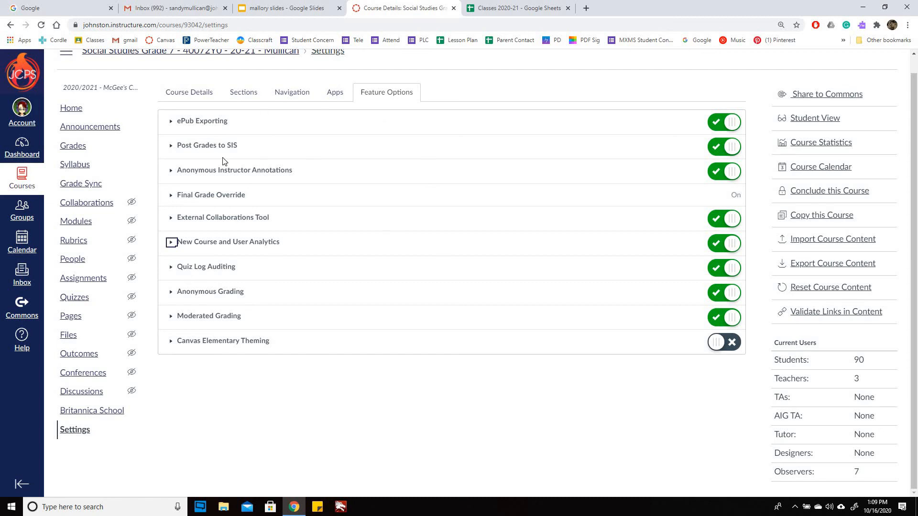
- Leave the course settings, open the Demo SMN course's gradebook from the dashboard and close the Google Slides tab
{"action": "left_click", "coordinate": [336, 91]}
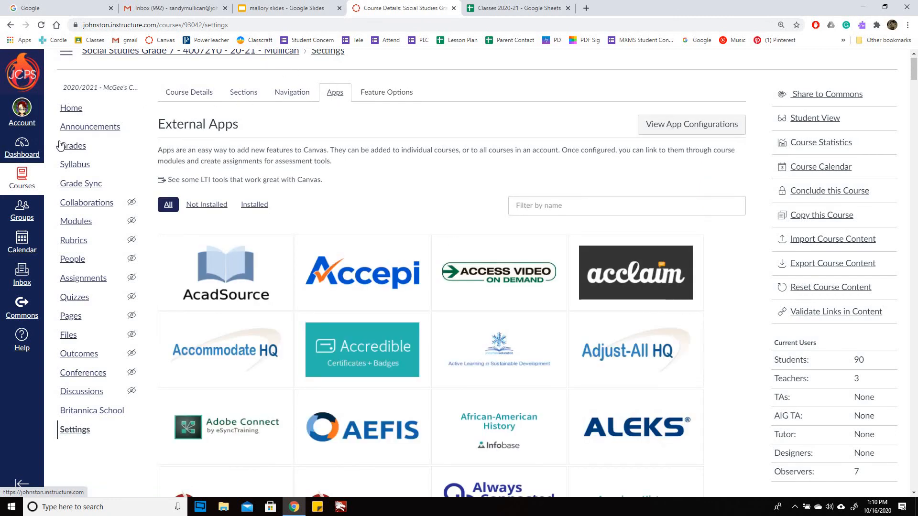
{"action": "left_click", "coordinate": [27, 146]}
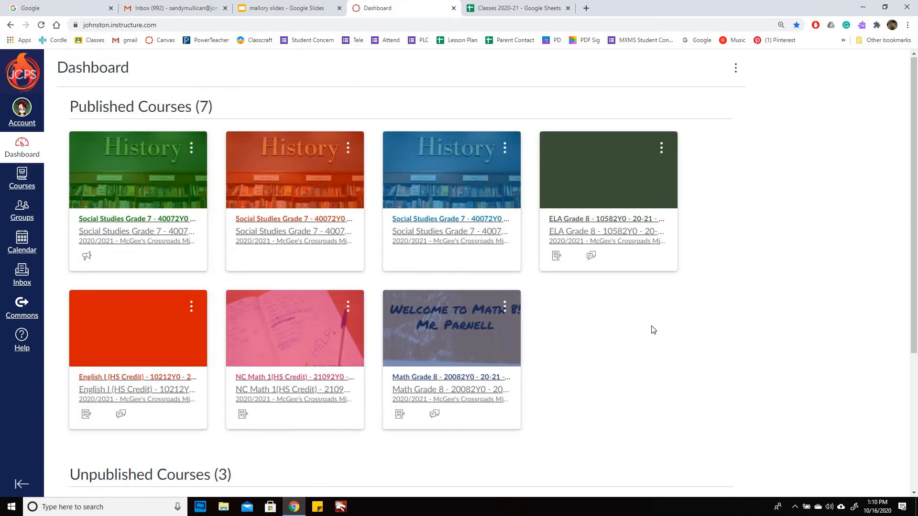
{"action": "scroll", "coordinate": [355, 306], "scroll_direction": "down", "scroll_amount": 6}
{"action": "left_click", "coordinate": [306, 293]}
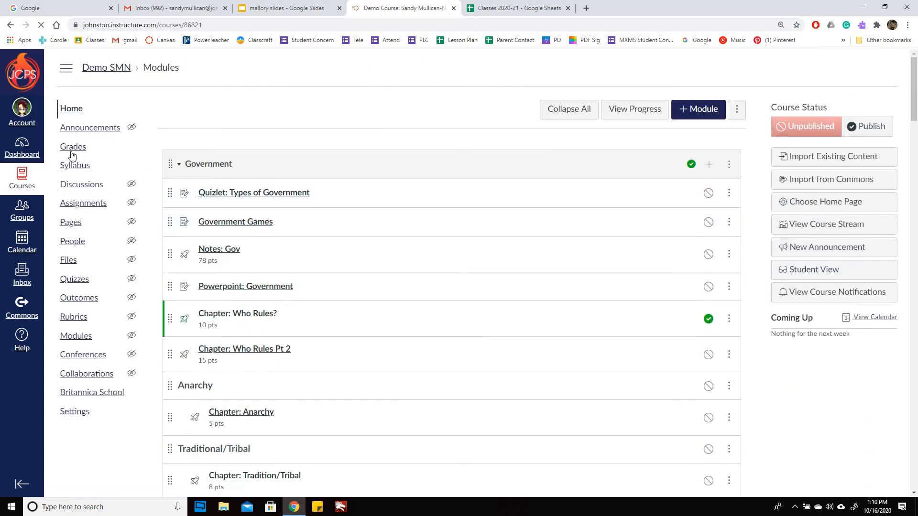
{"action": "left_click", "coordinate": [71, 148]}
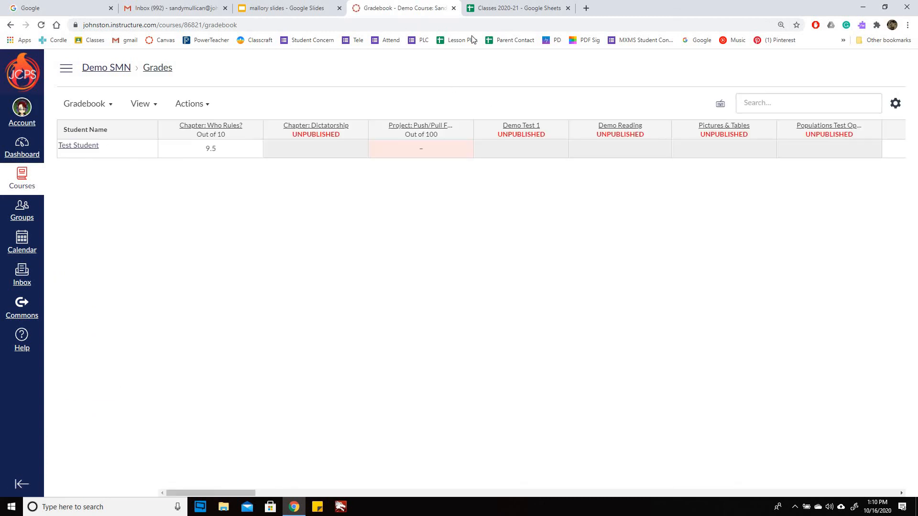
{"action": "left_click", "coordinate": [339, 8]}
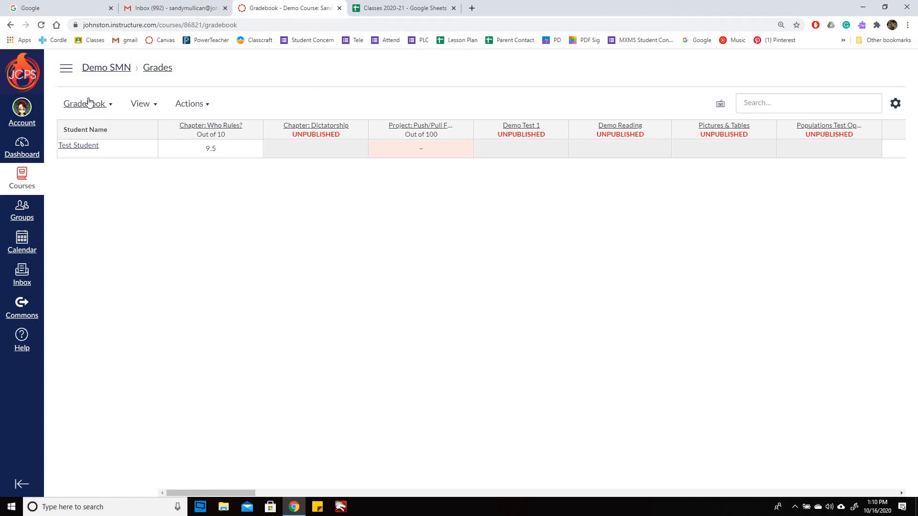
- Enable the Assignment Groups and Modules filters in the Demo SMN gradebook
{"action": "left_click", "coordinate": [134, 109]}
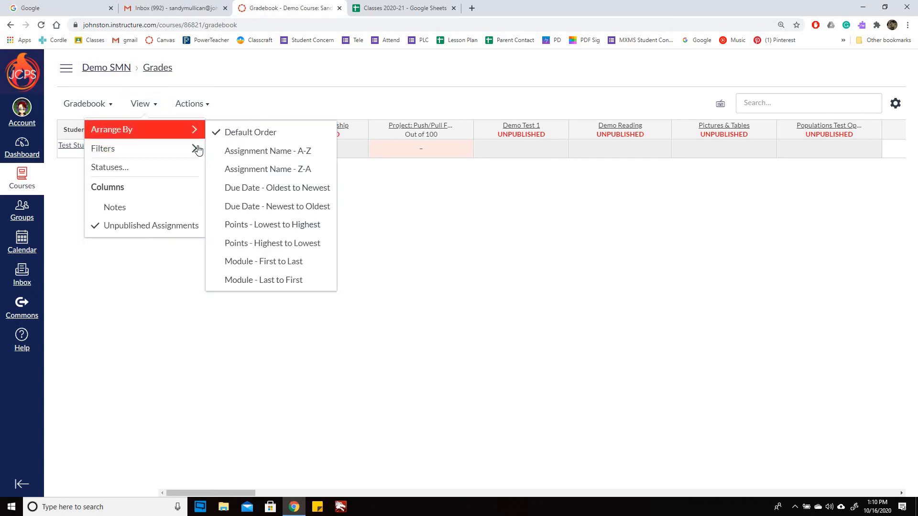
{"action": "mouse_move", "coordinate": [199, 150]}
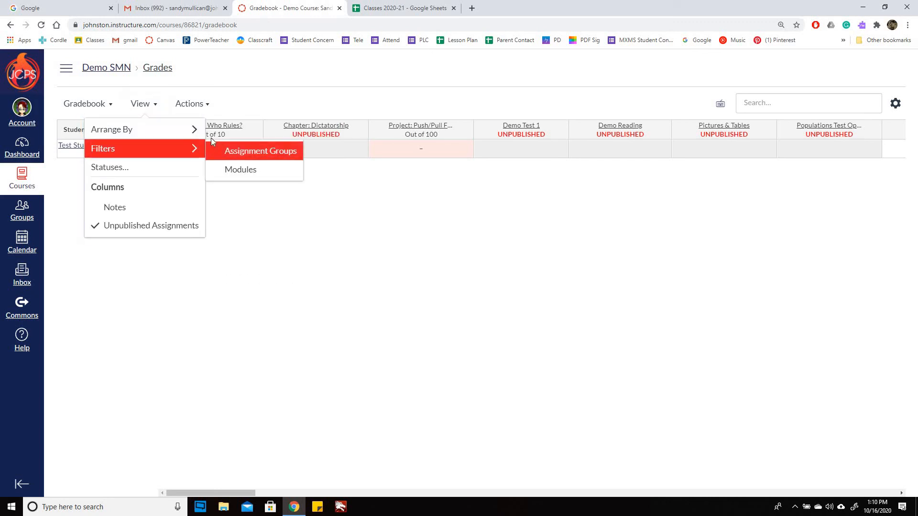
{"action": "left_click", "coordinate": [234, 151]}
{"action": "left_click", "coordinate": [161, 109]}
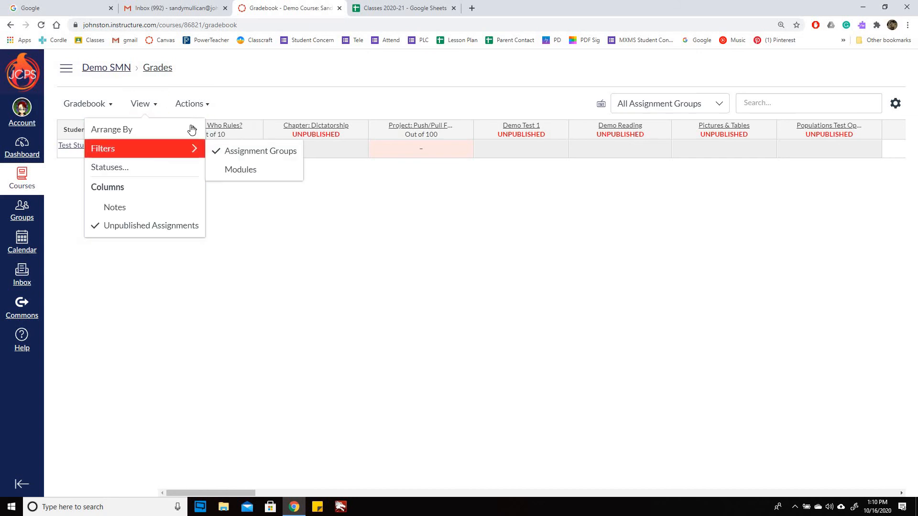
{"action": "left_click", "coordinate": [231, 174]}
- Review the gradebook's arrangement and filter options, its alternative gradebook views, and the available sync, import and export actions
{"action": "left_click", "coordinate": [155, 106]}
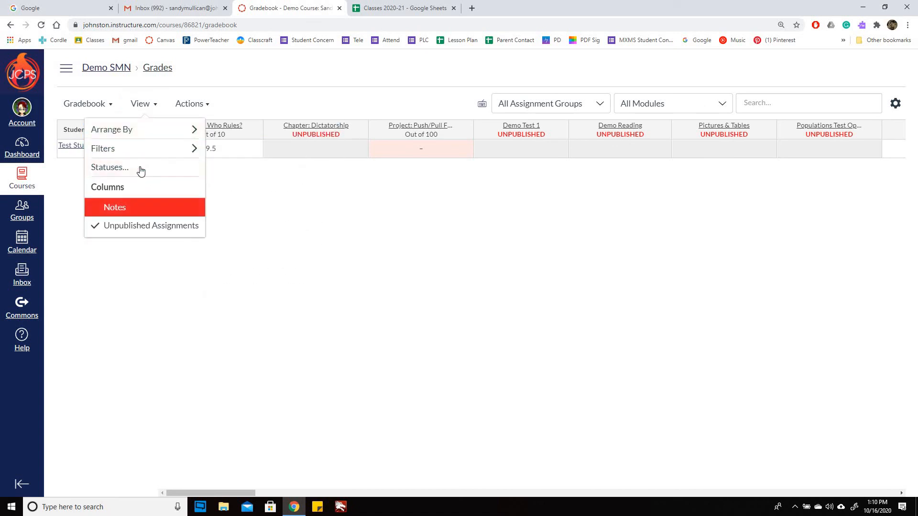
{"action": "mouse_move", "coordinate": [163, 126]}
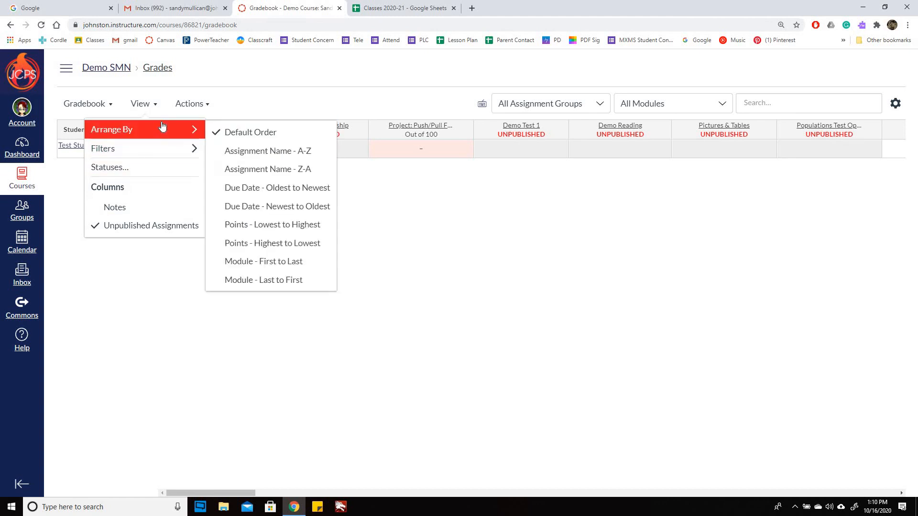
{"action": "mouse_move", "coordinate": [154, 153]}
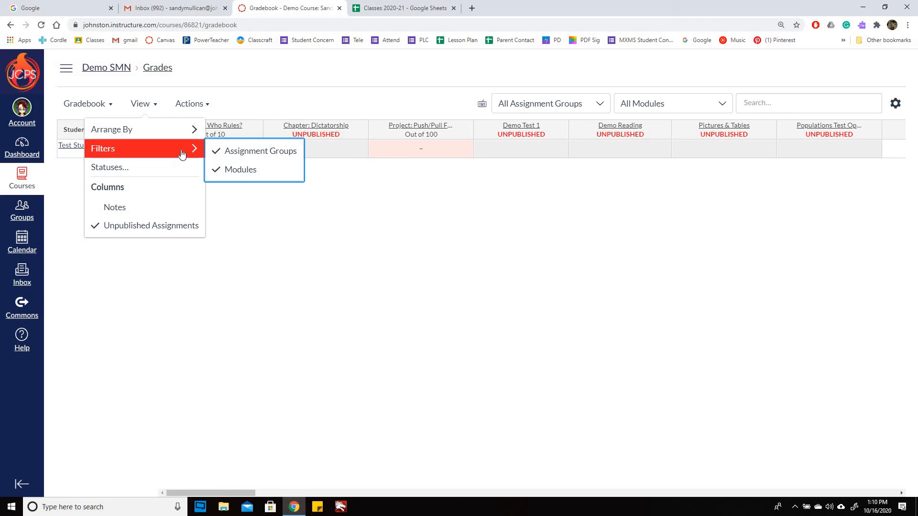
{"action": "left_click", "coordinate": [113, 104]}
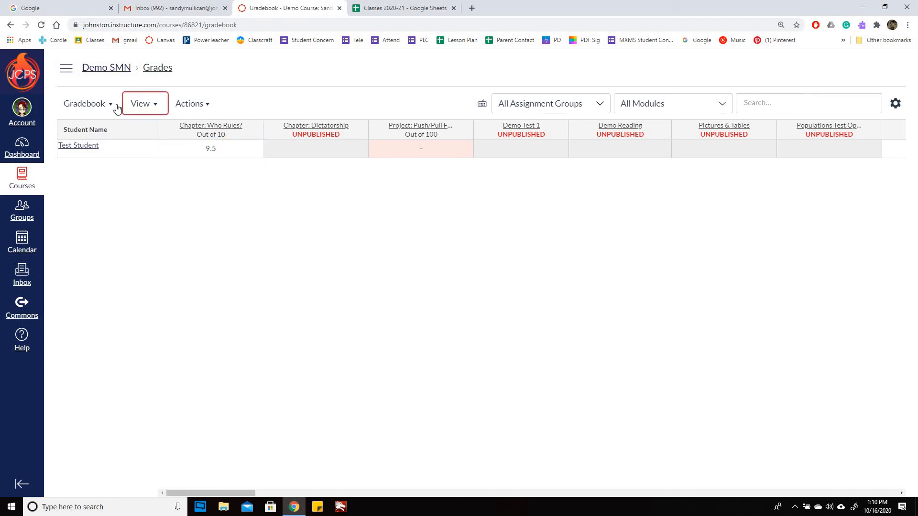
{"action": "left_click", "coordinate": [113, 103]}
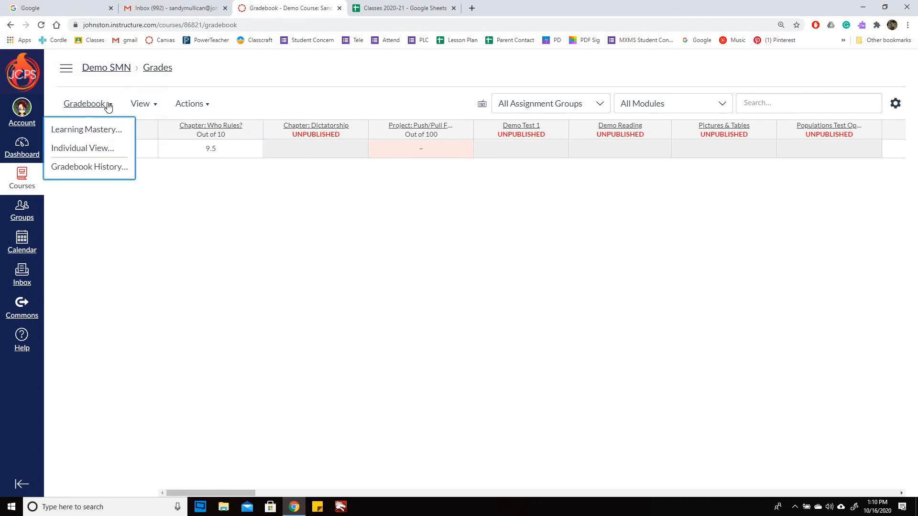
{"action": "left_click", "coordinate": [206, 105]}
{"action": "left_click", "coordinate": [204, 104]}
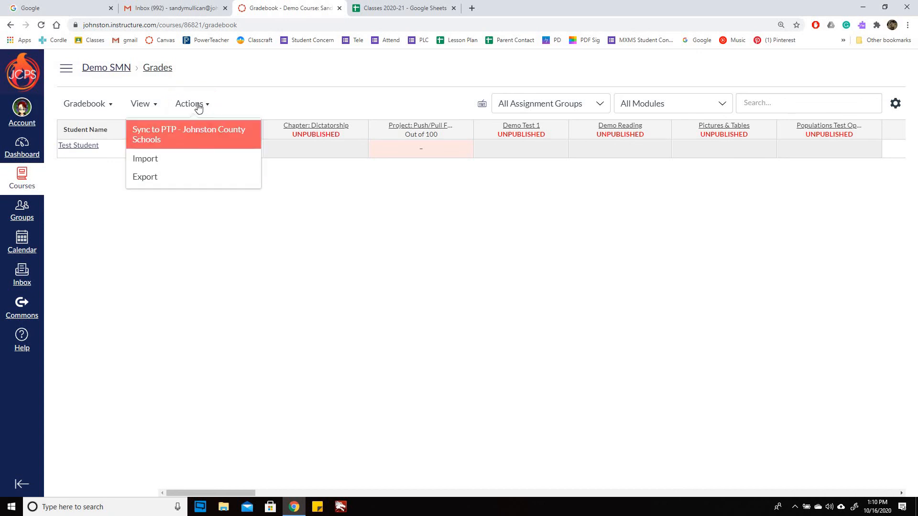
{"action": "left_click", "coordinate": [287, 96]}
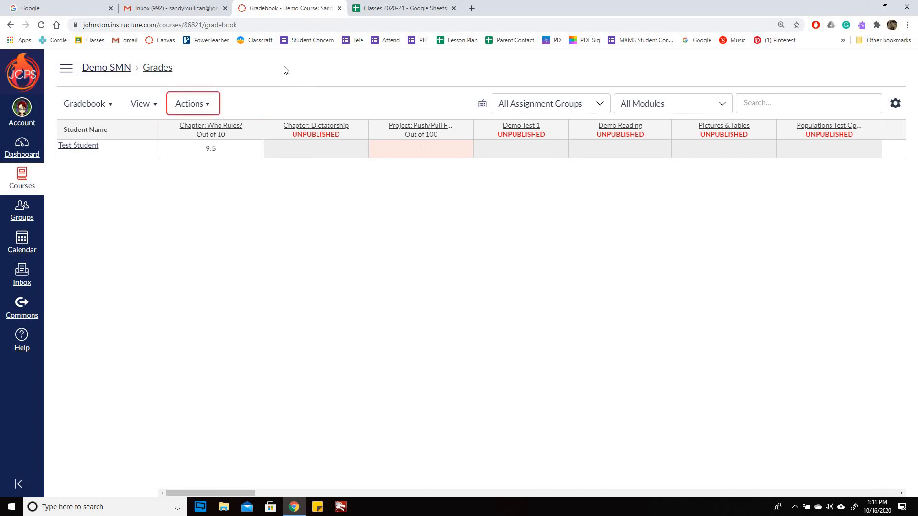